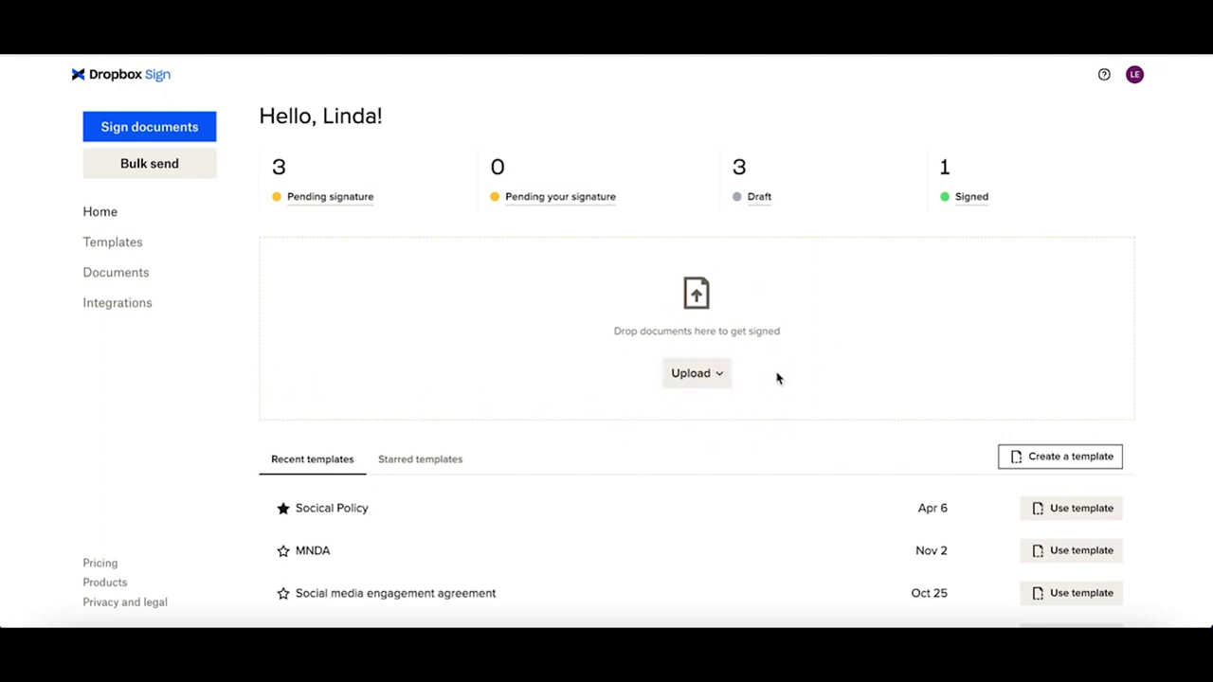
Step: Show the upload sources: Computer, Template, Dropbox, Google Drive, Evernote and OneDrive
{"action": "left_click", "coordinate": [715, 376]}
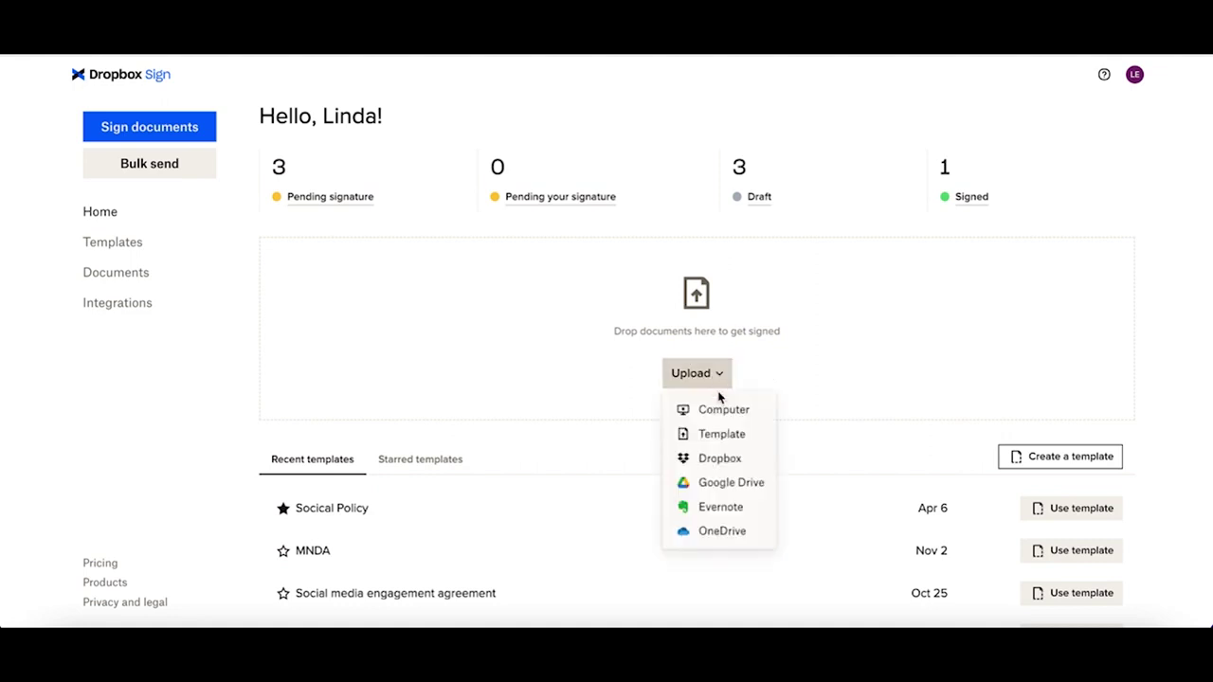
Step: Show the starred templates Social Policy and Photo Permission slip, then upload Liablity Waiver.pdf for signing
{"action": "left_click", "coordinate": [722, 381]}
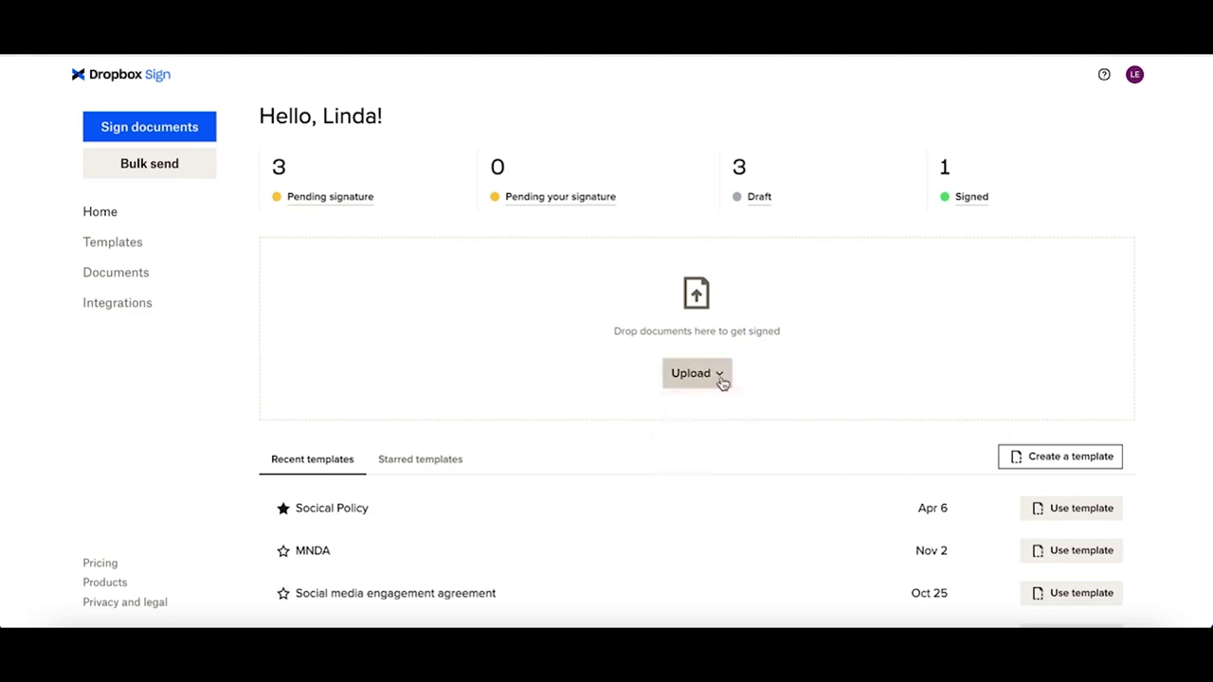
{"action": "scroll", "coordinate": [704, 446], "scroll_direction": "down", "scroll_amount": 1}
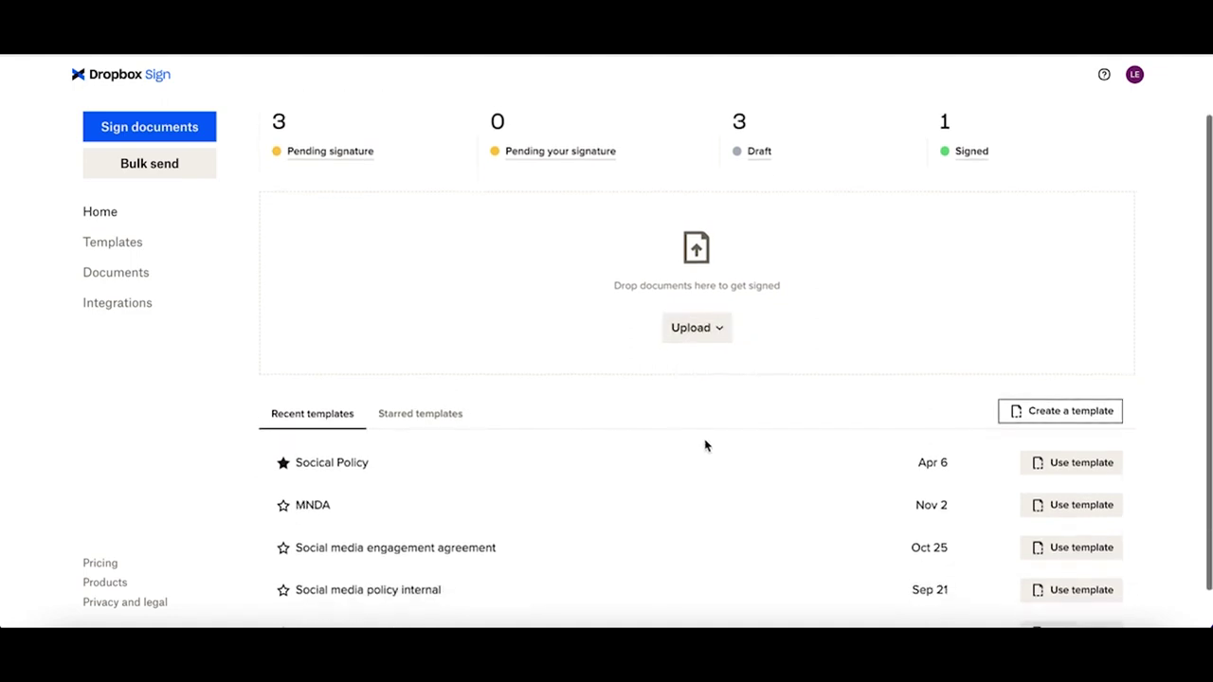
{"action": "scroll", "coordinate": [704, 445], "scroll_direction": "down", "scroll_amount": 1}
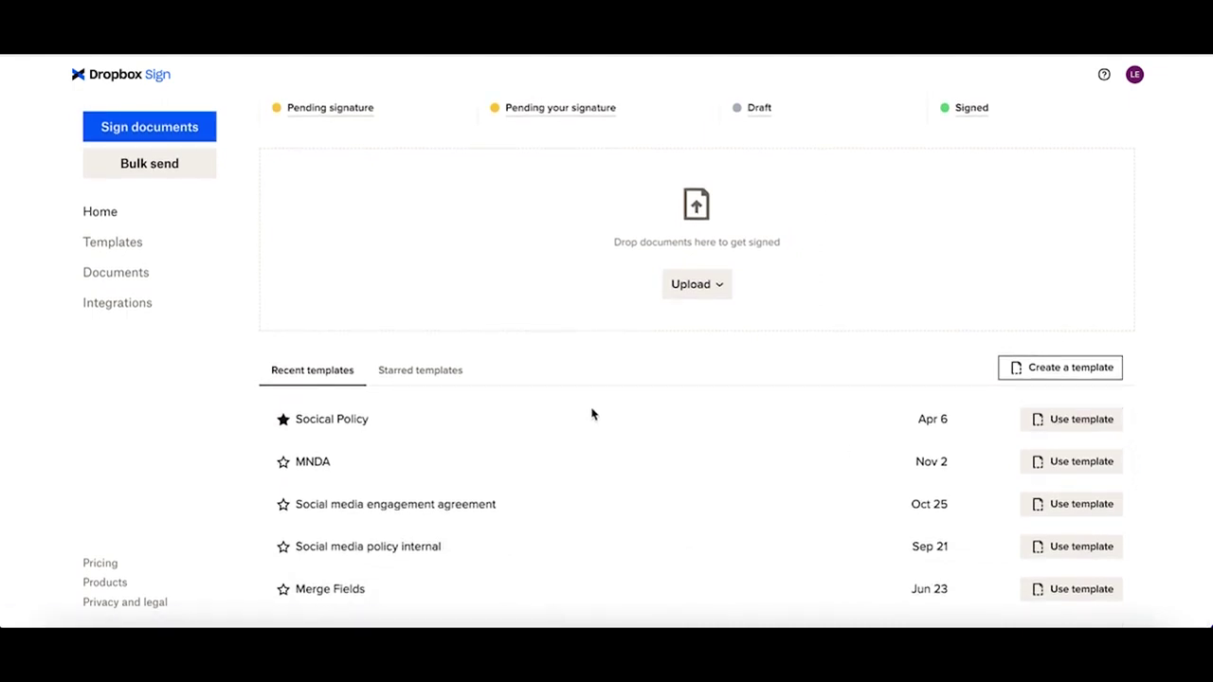
{"action": "left_click", "coordinate": [438, 378]}
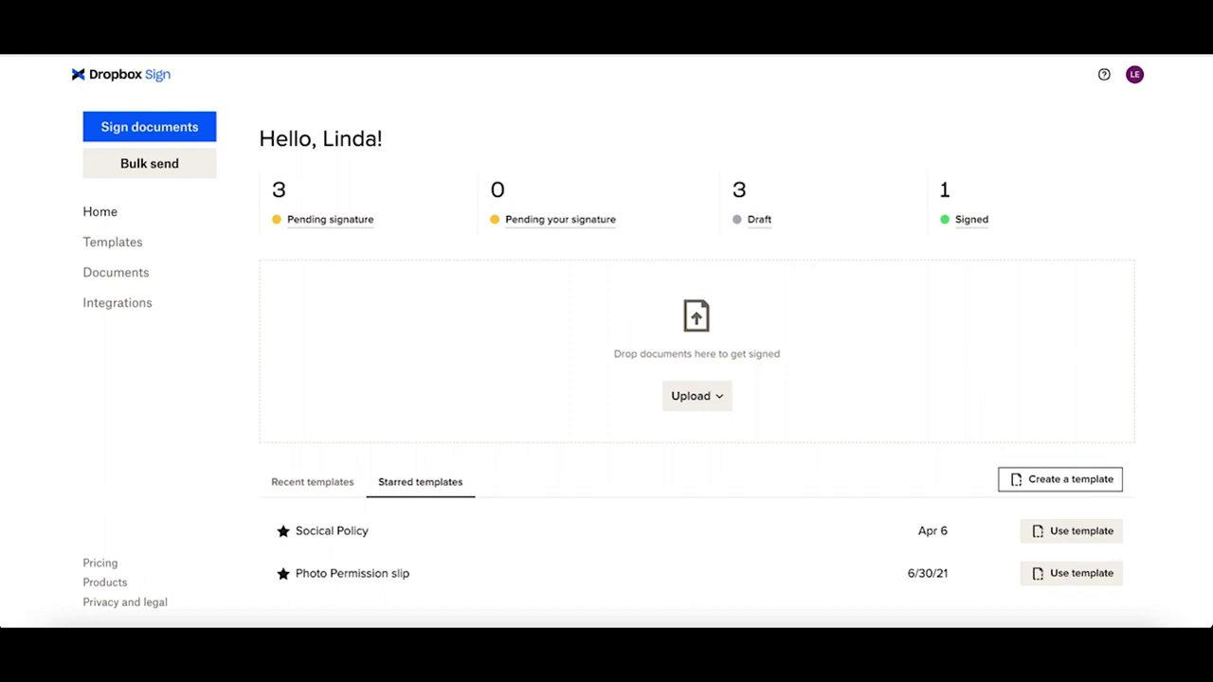
{"action": "left_click_drag", "start_coordinate": [316, 512], "coordinate": [610, 343]}
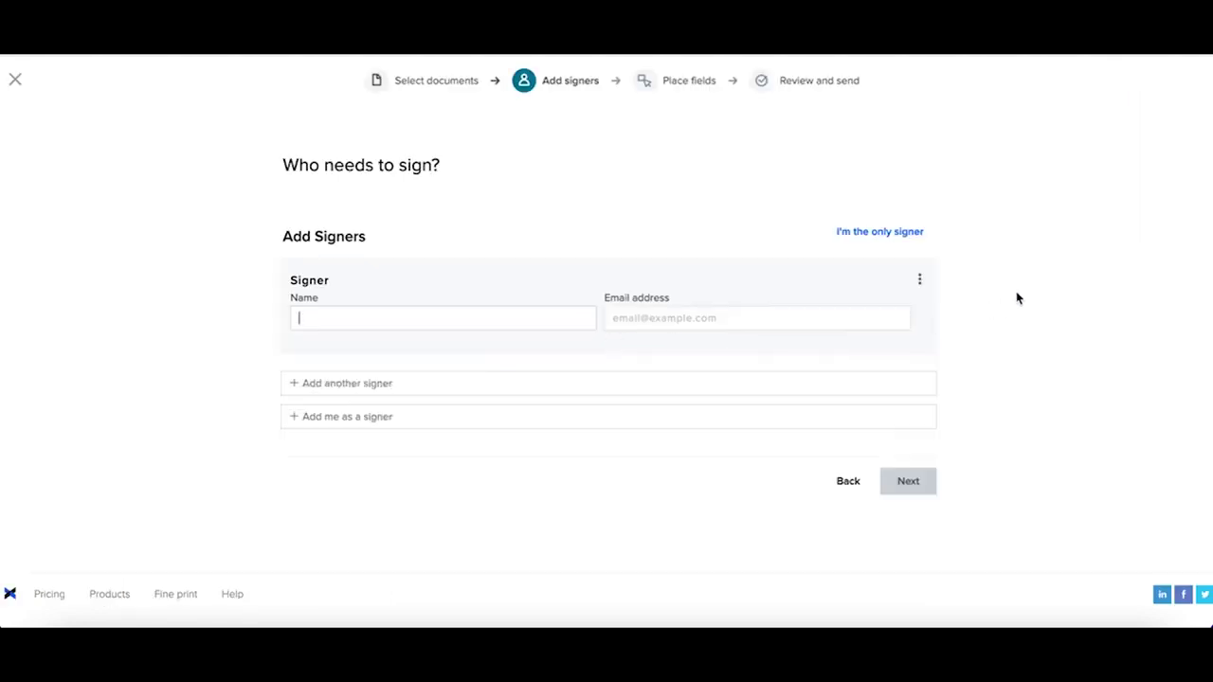
Step: As the only signer, place a signature on the Volunteer line and the 11 / 07 / 2022 date beside it
{"action": "left_click", "coordinate": [886, 237]}
{"action": "scroll", "coordinate": [571, 445], "scroll_direction": "down", "scroll_amount": 5}
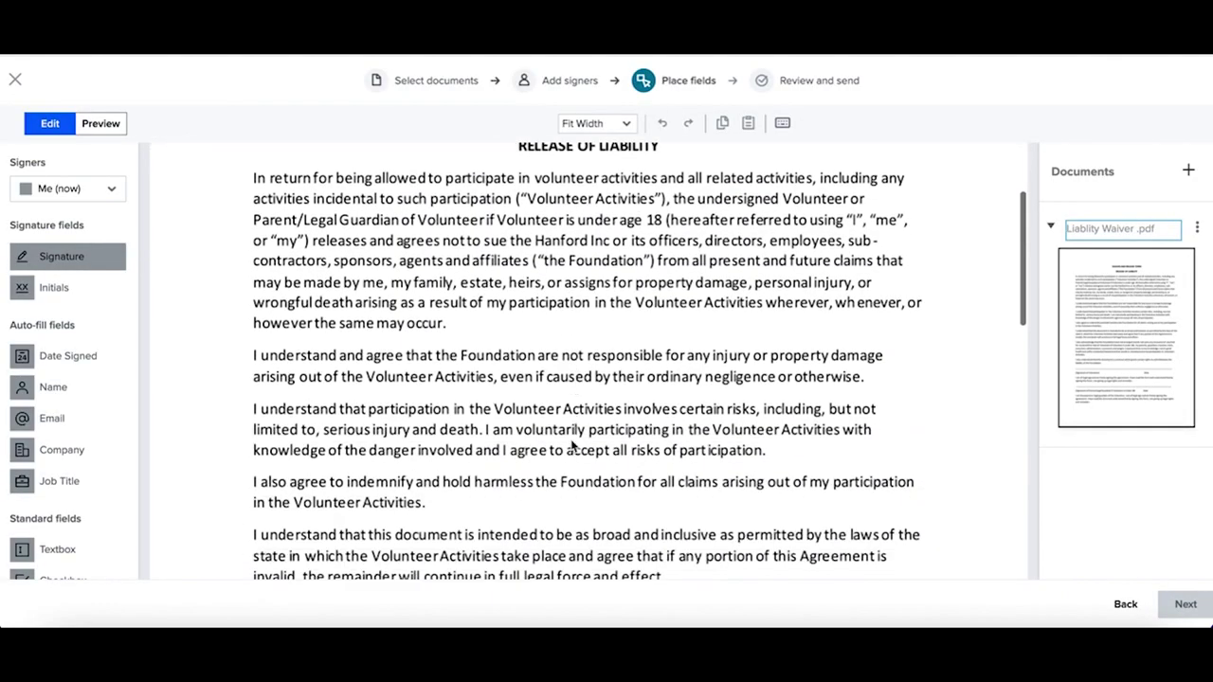
{"action": "scroll", "coordinate": [571, 445], "scroll_direction": "down", "scroll_amount": 3}
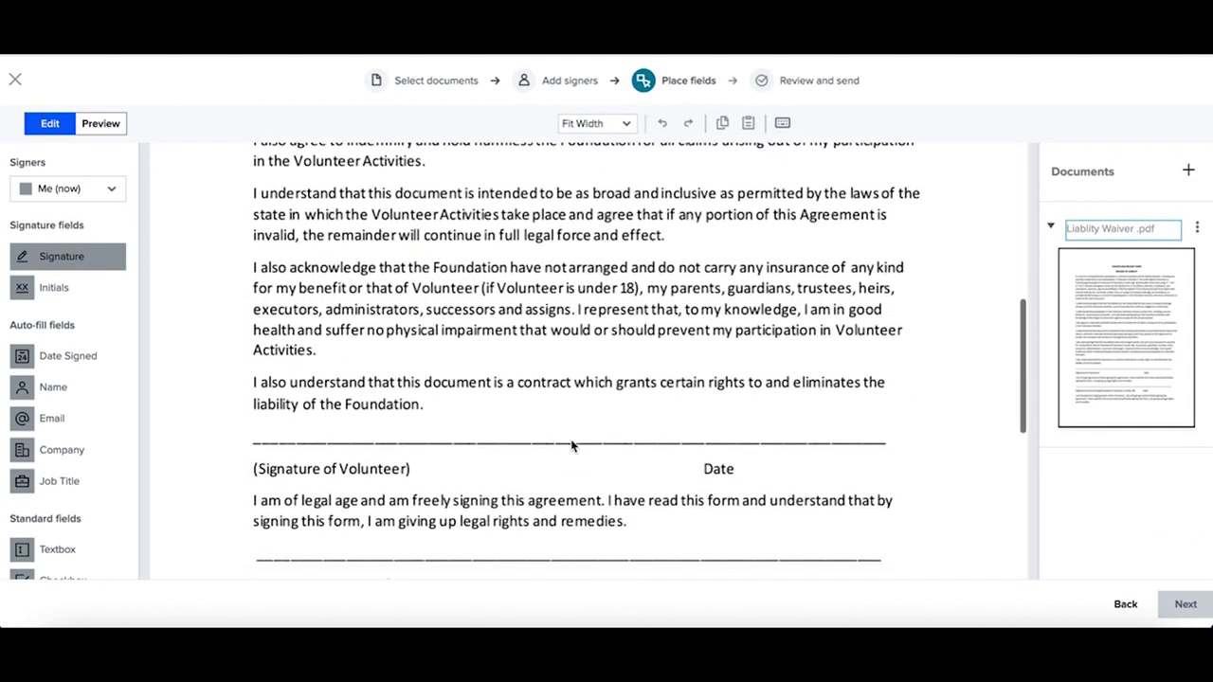
{"action": "mouse_move", "coordinate": [83, 251]}
{"action": "left_mouse_down"}
{"action": "mouse_move", "coordinate": [317, 339]}
{"action": "mouse_move", "coordinate": [333, 370]}
{"action": "mouse_move", "coordinate": [308, 388]}
{"action": "left_mouse_up"}
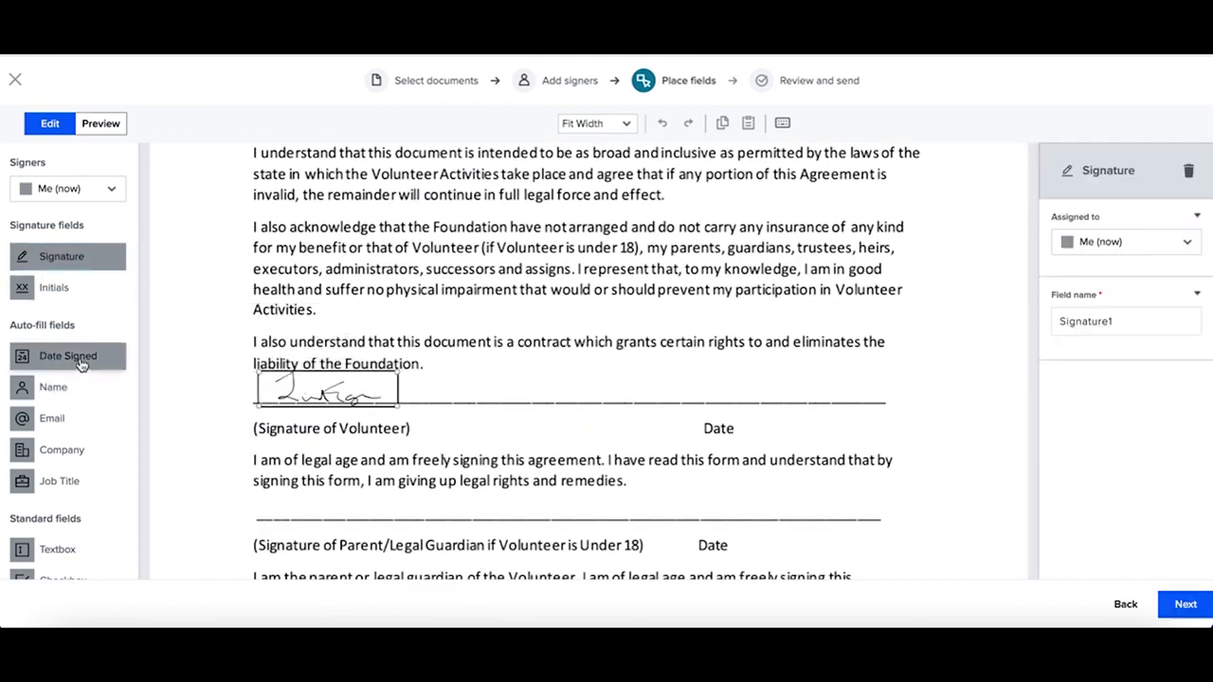
{"action": "left_click_drag", "start_coordinate": [82, 358], "coordinate": [749, 392]}
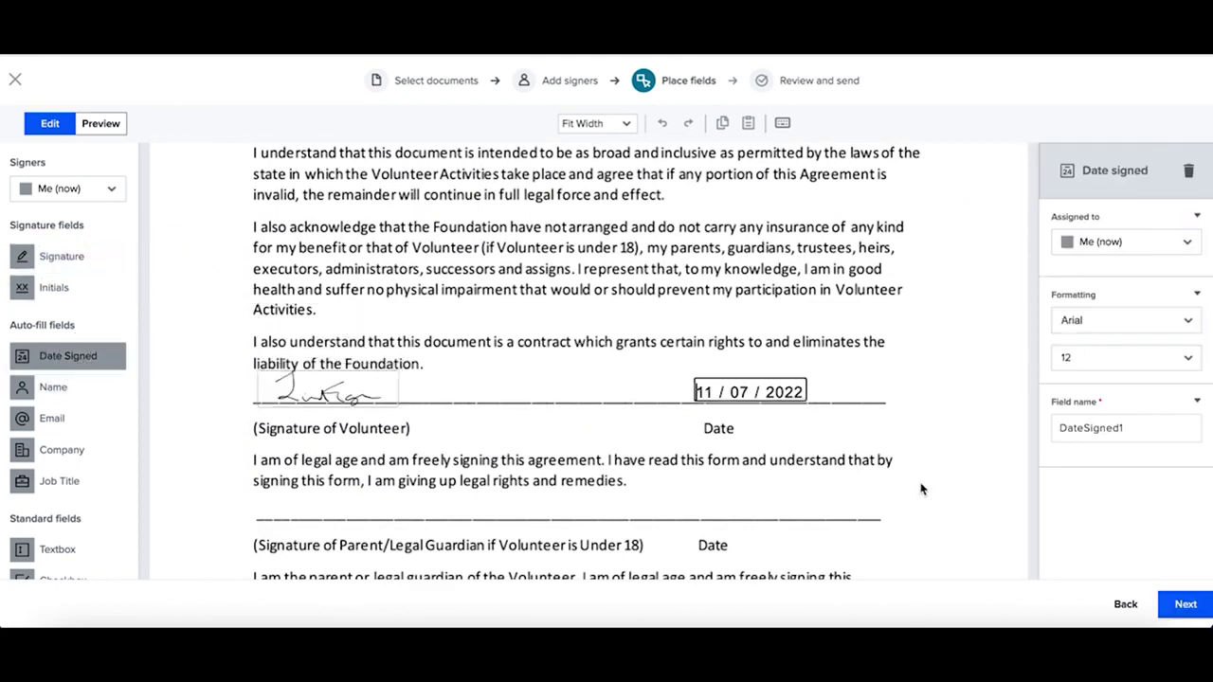
{"action": "left_click", "coordinate": [1187, 606]}
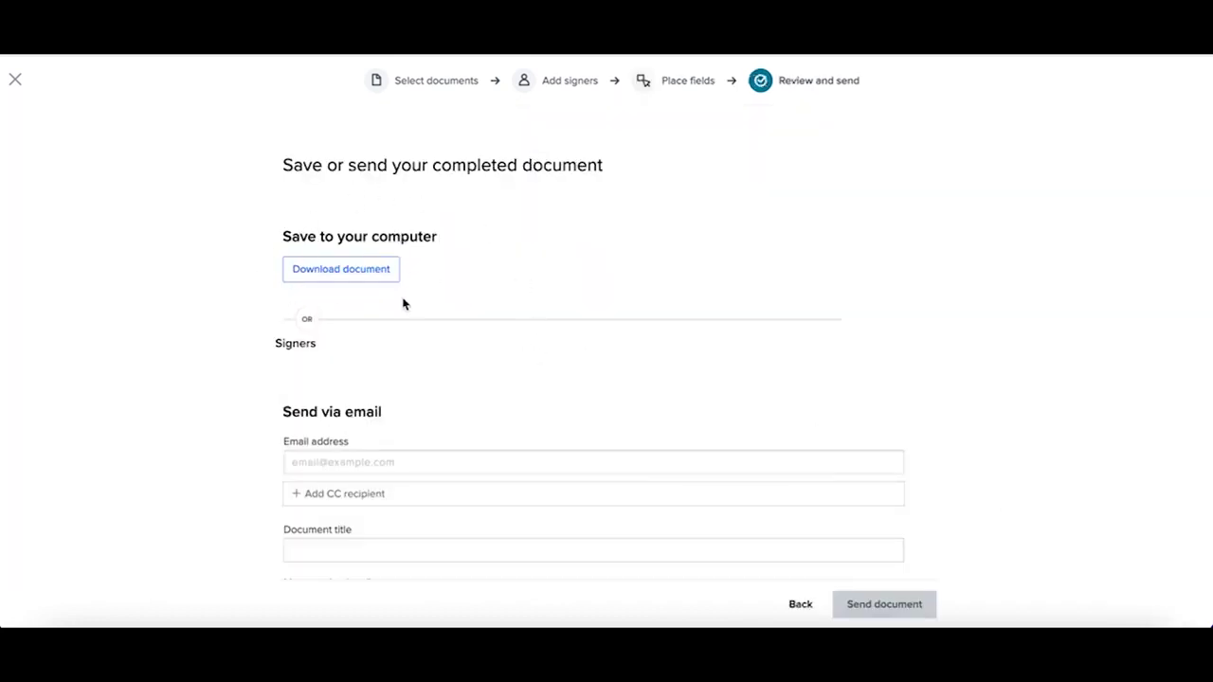
Step: Scroll the Review and send page, then start a new form in Dropbox Forms
{"action": "scroll", "coordinate": [314, 425], "scroll_direction": "down", "scroll_amount": 1}
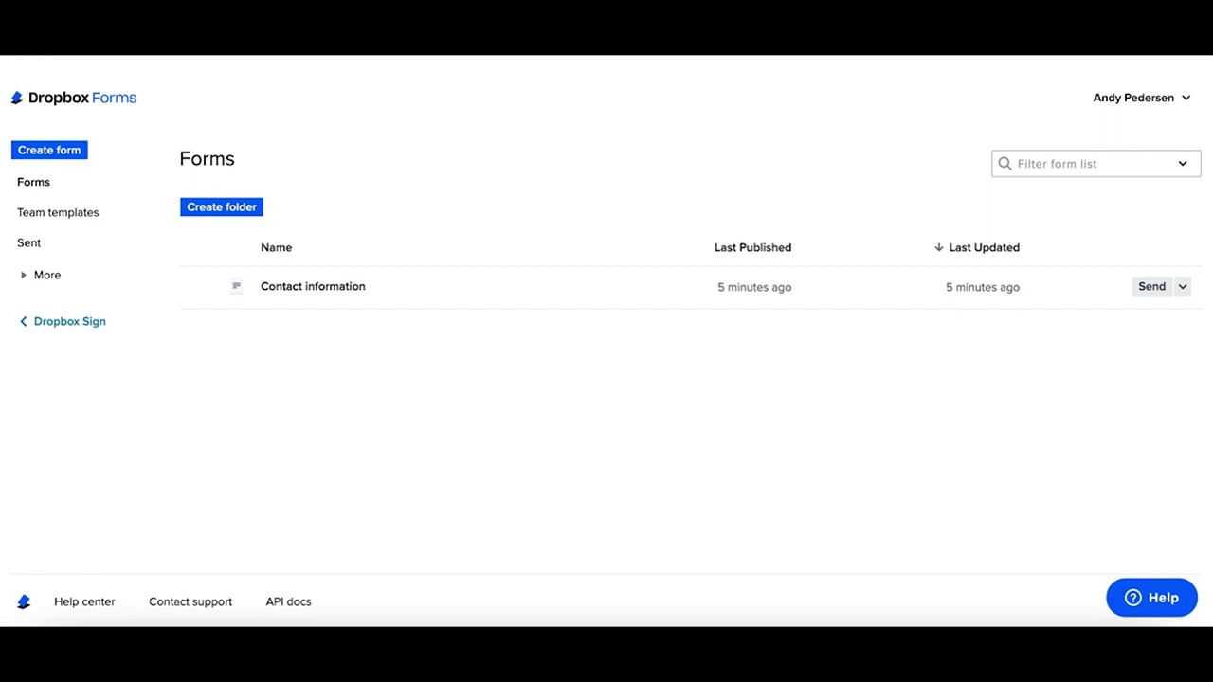
{"action": "left_click", "coordinate": [66, 156]}
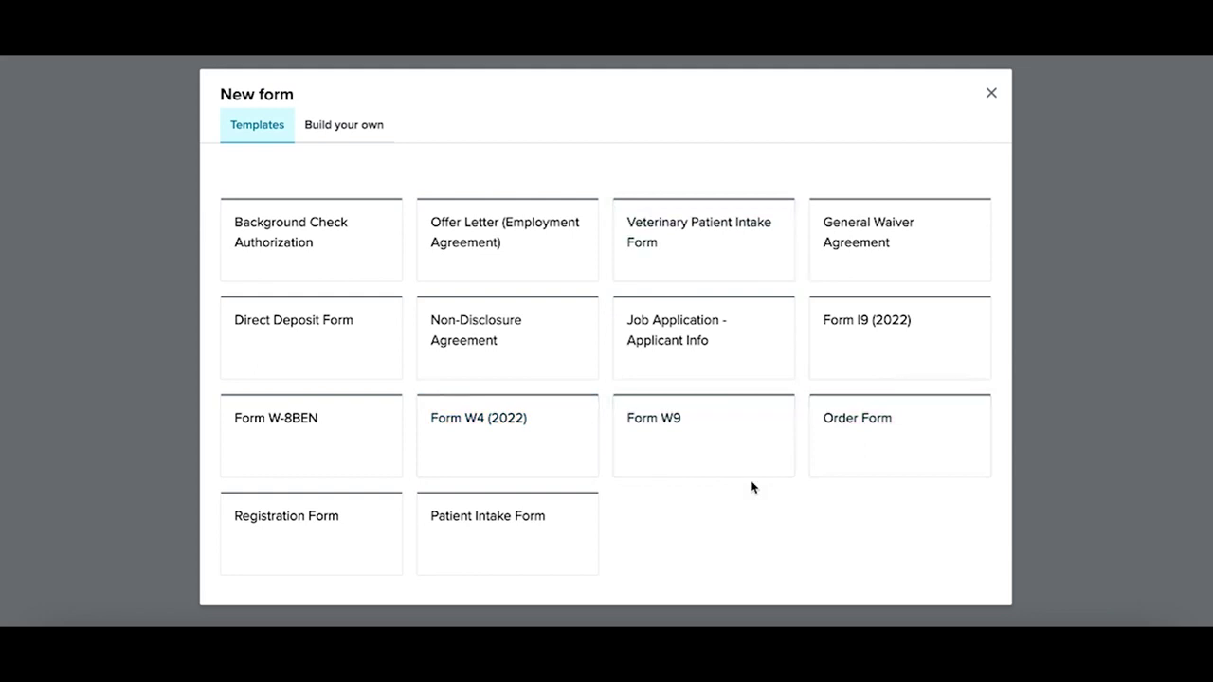
Step: Preview the Form W4 (2022) template and scroll through its Signer View
{"action": "left_click", "coordinate": [516, 435]}
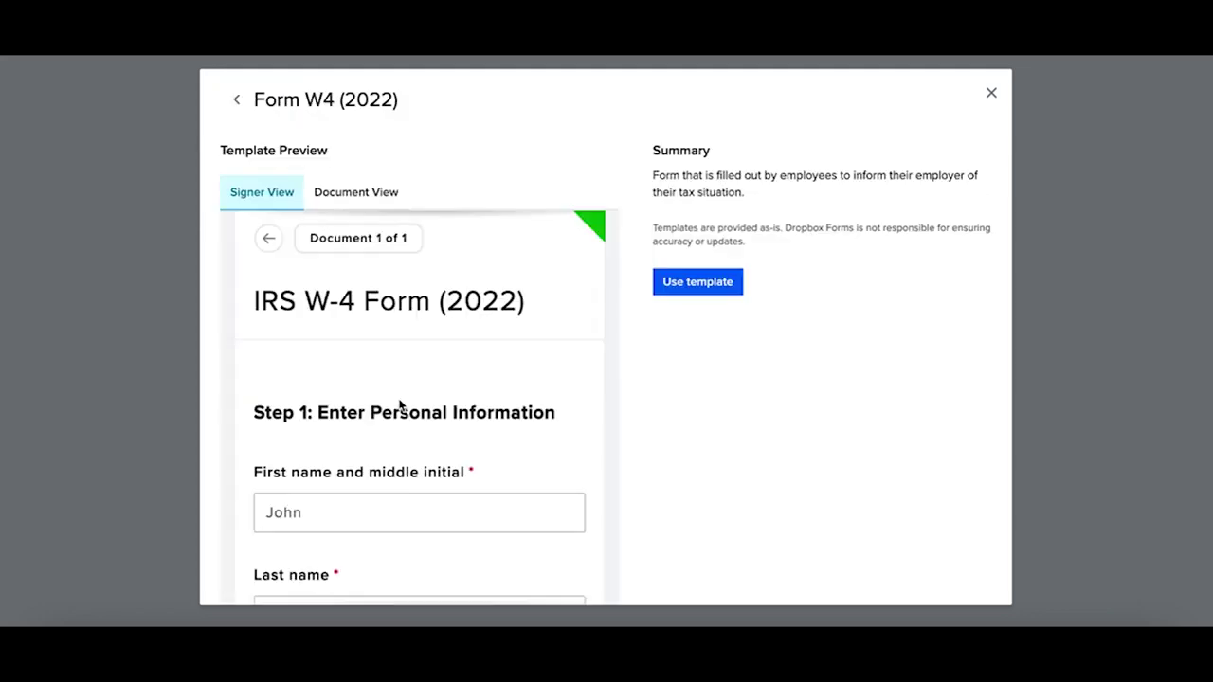
{"action": "scroll", "coordinate": [399, 406], "scroll_direction": "down", "scroll_amount": 2}
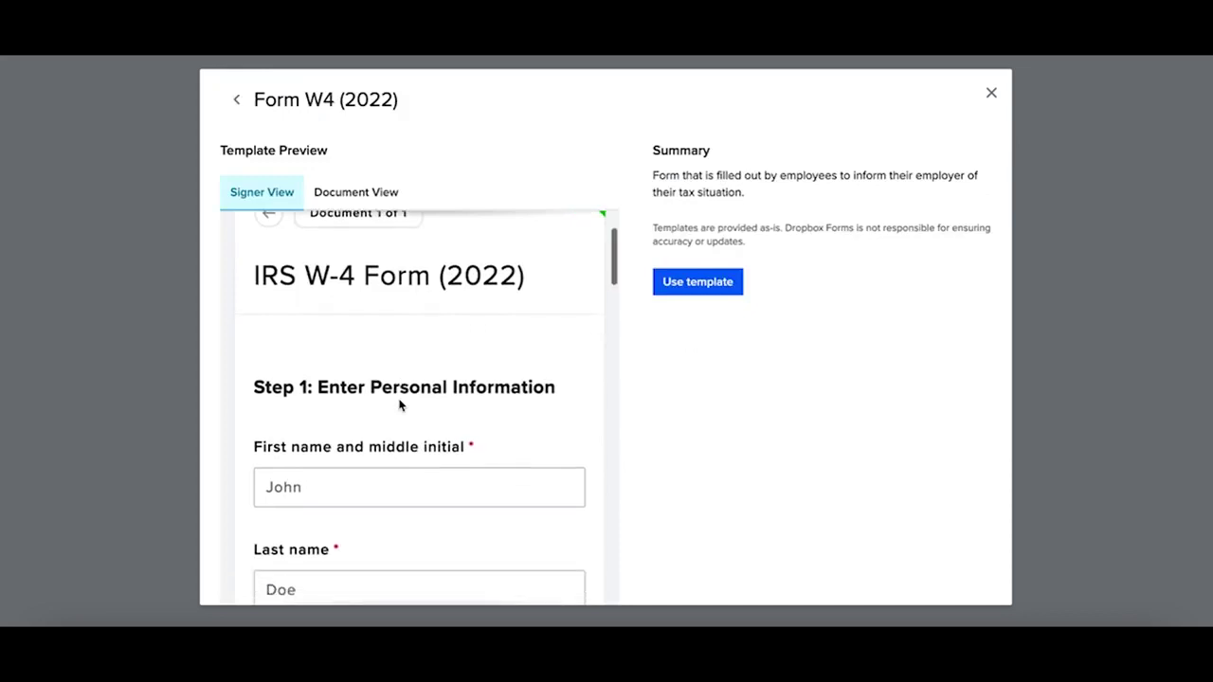
{"action": "scroll", "coordinate": [399, 405], "scroll_direction": "down", "scroll_amount": 2}
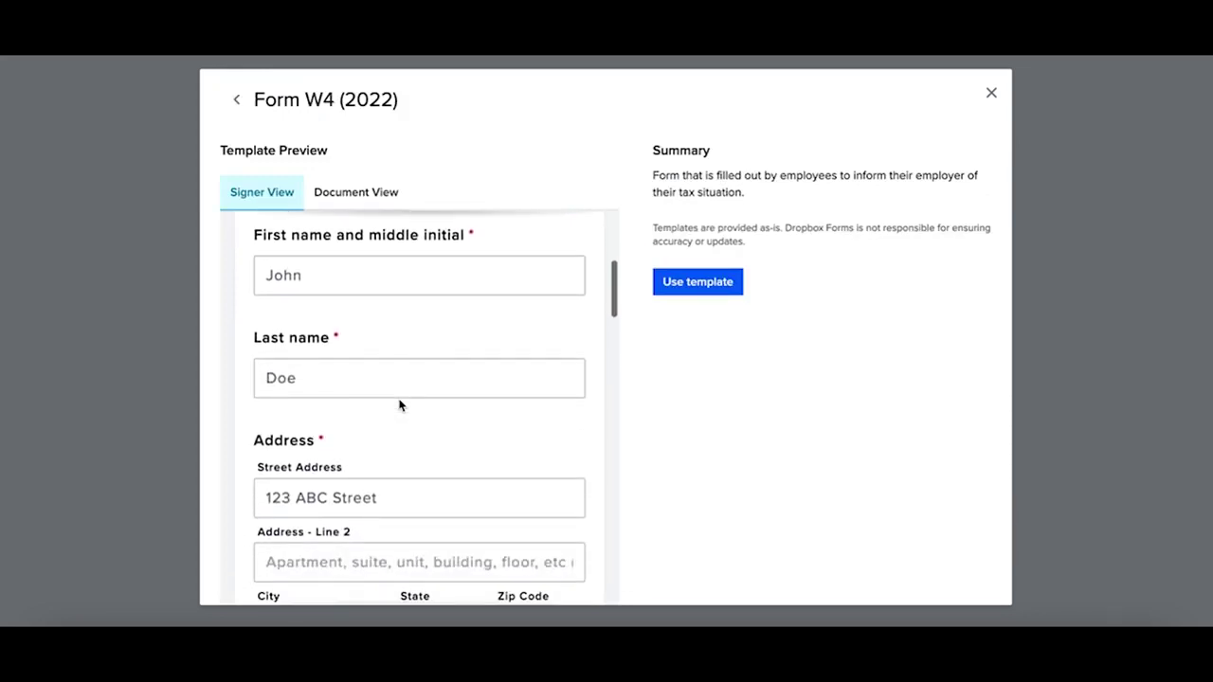
{"action": "scroll", "coordinate": [399, 405], "scroll_direction": "down", "scroll_amount": 3}
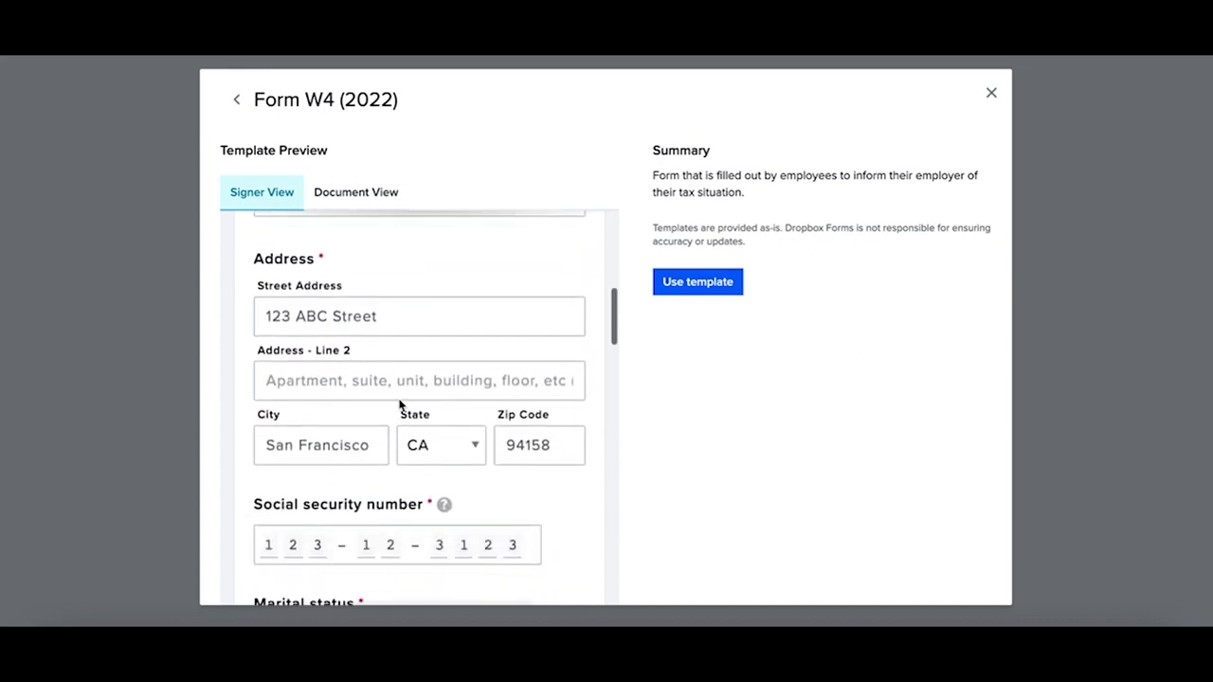
{"action": "scroll", "coordinate": [399, 406], "scroll_direction": "down", "scroll_amount": 3}
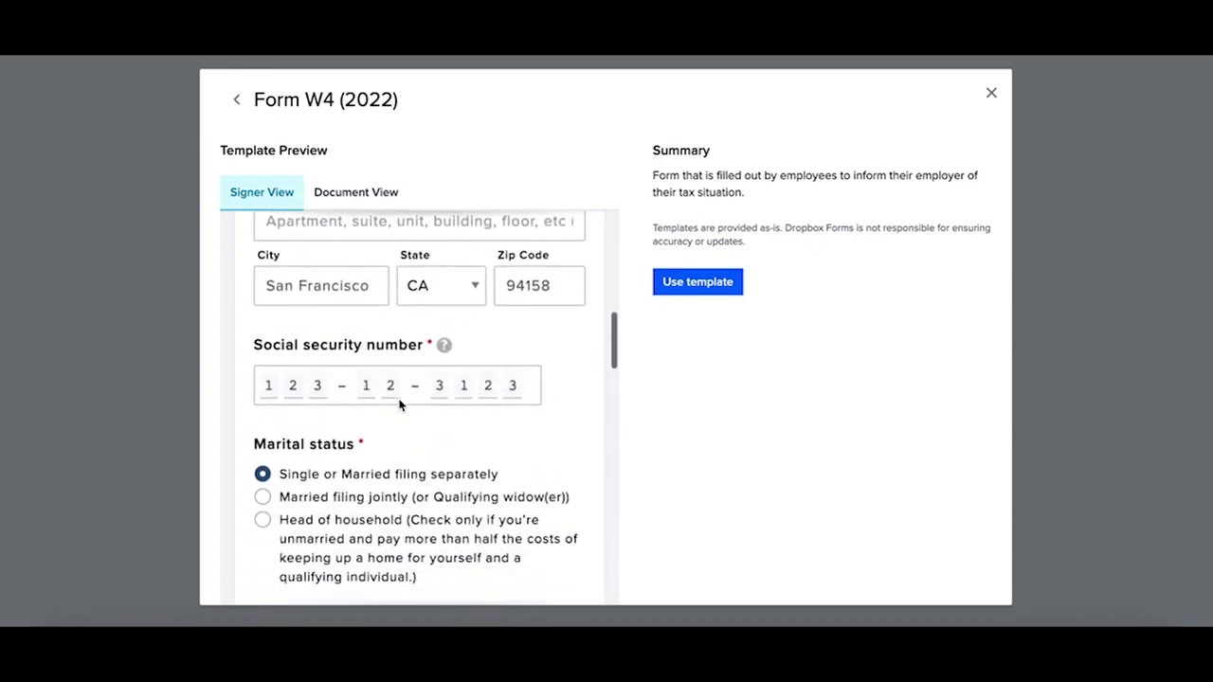
{"action": "scroll", "coordinate": [399, 405], "scroll_direction": "down", "scroll_amount": 4}
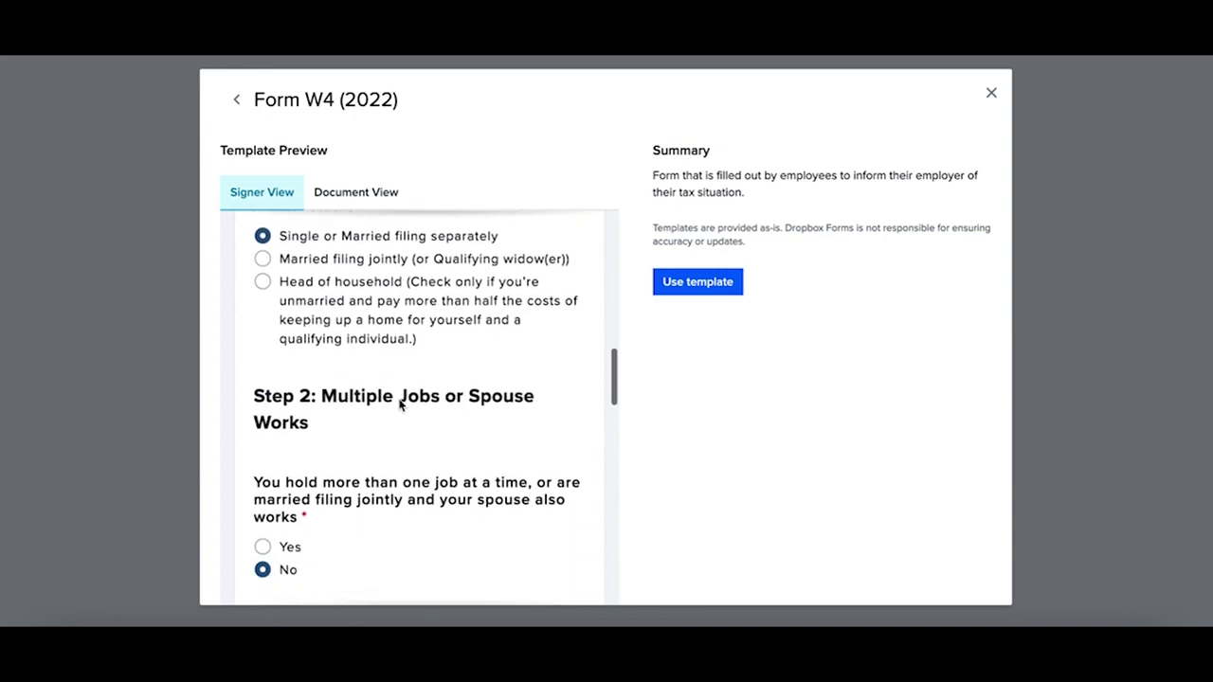
Step: View the W-4 template as a finished document, then return to the New form template list
{"action": "left_click", "coordinate": [380, 196]}
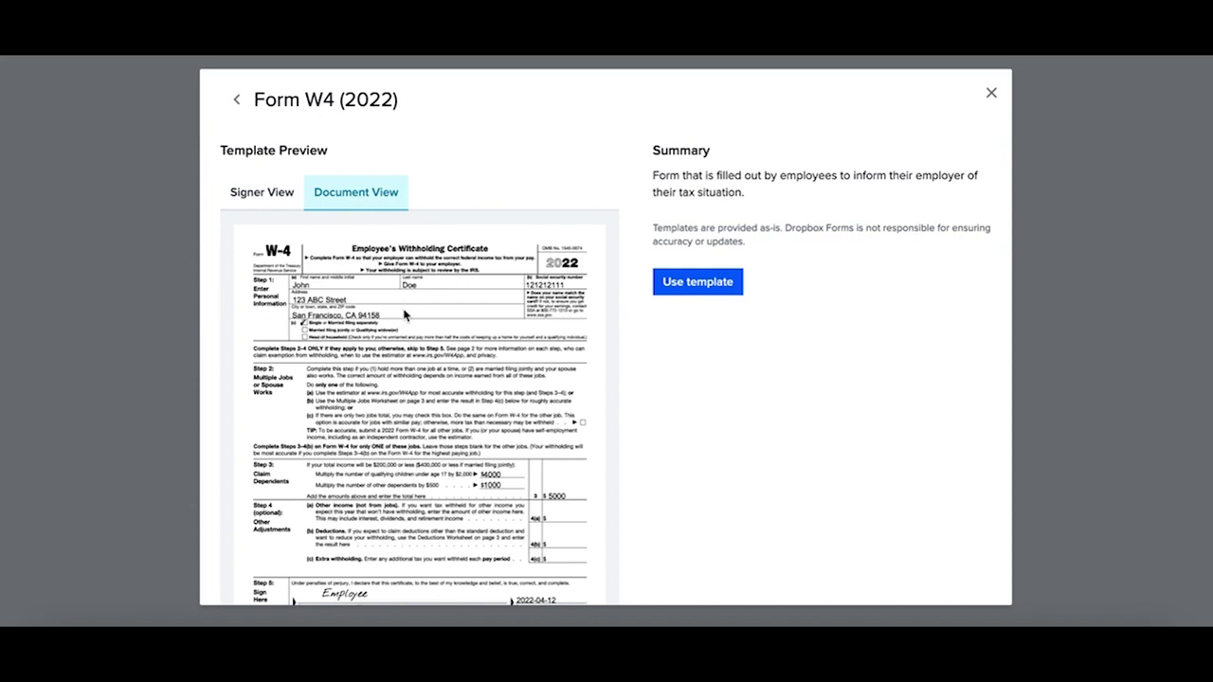
{"action": "scroll", "coordinate": [360, 237], "scroll_direction": "down", "scroll_amount": 1}
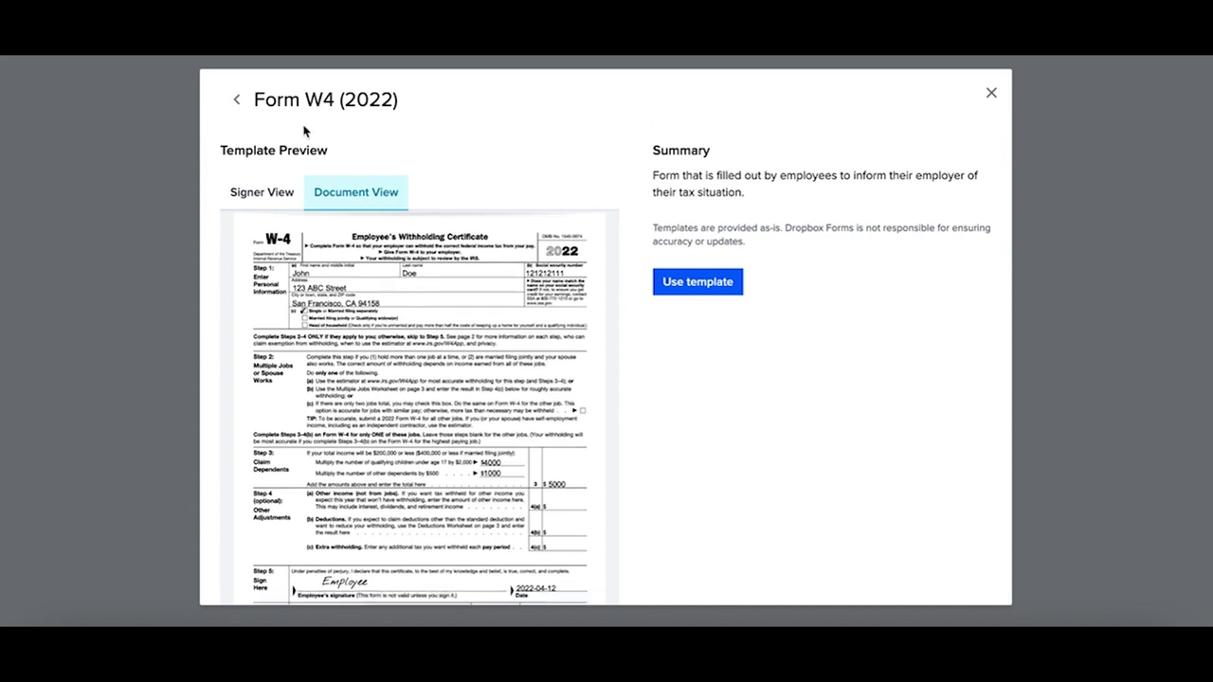
{"action": "left_click_drag", "start_coordinate": [334, 99], "coordinate": [238, 102]}
{"action": "left_click", "coordinate": [238, 101]}
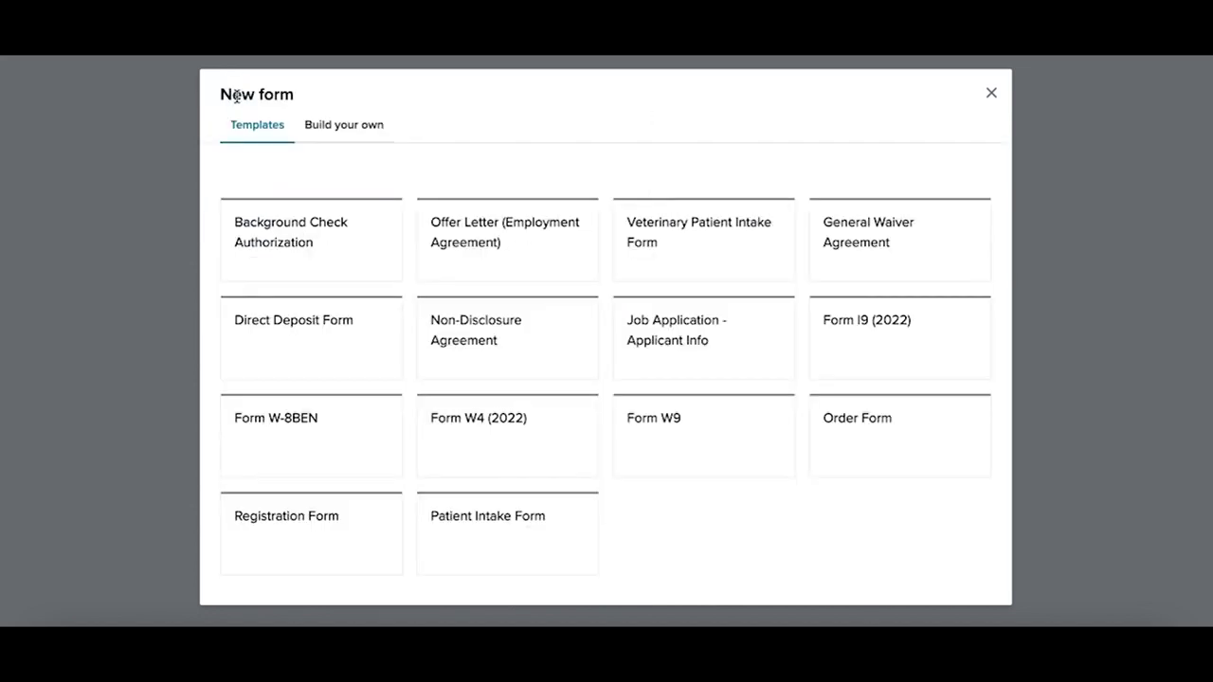
Step: Create the Emergency Contact form from scratch for collecting information, with a new auto-generated PDF
{"action": "left_click", "coordinate": [351, 131]}
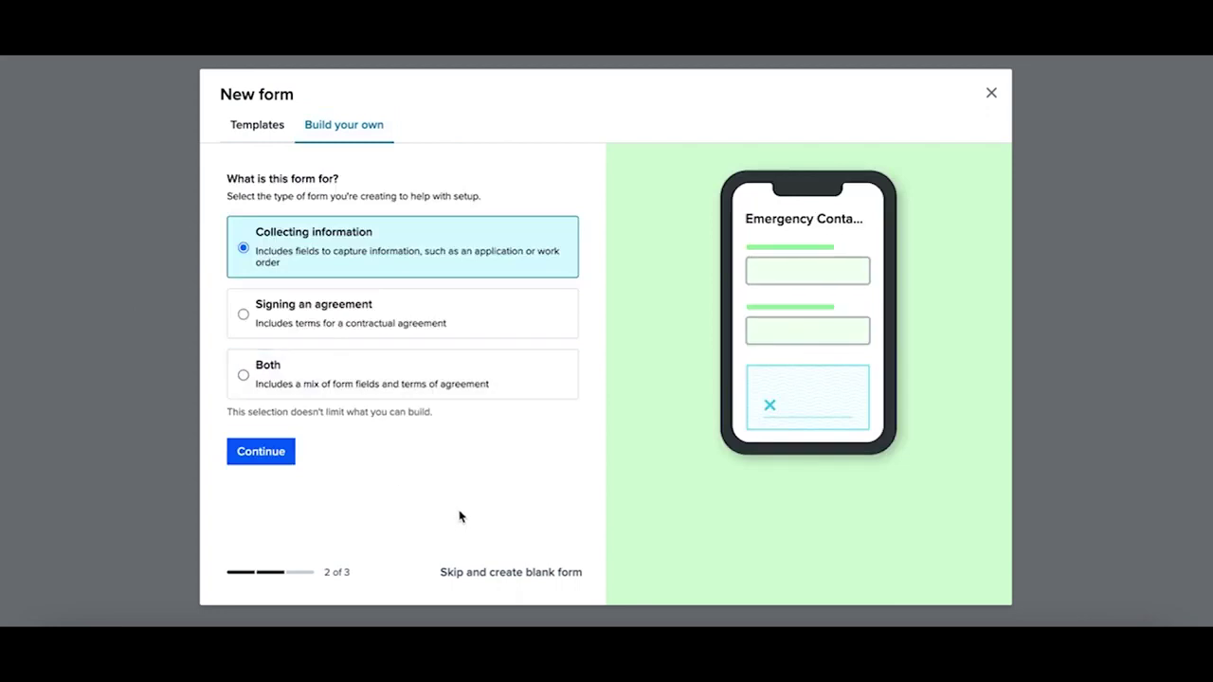
{"action": "left_click", "coordinate": [267, 460]}
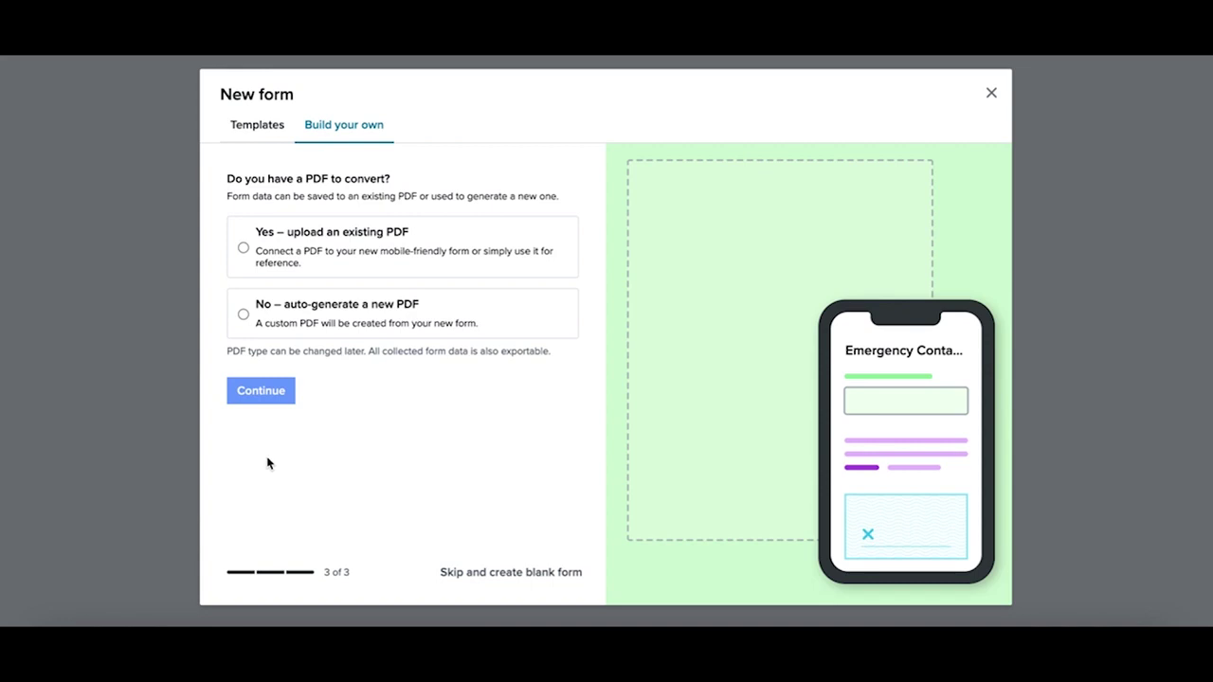
{"action": "left_click", "coordinate": [243, 316]}
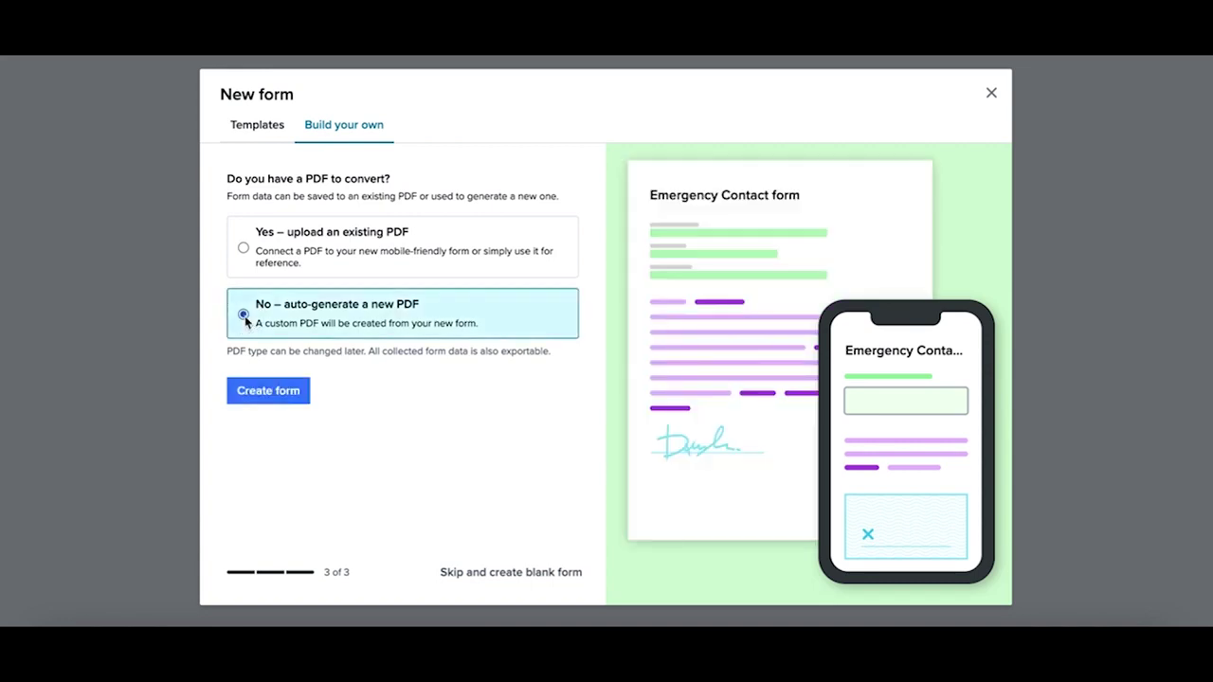
{"action": "left_click", "coordinate": [251, 391]}
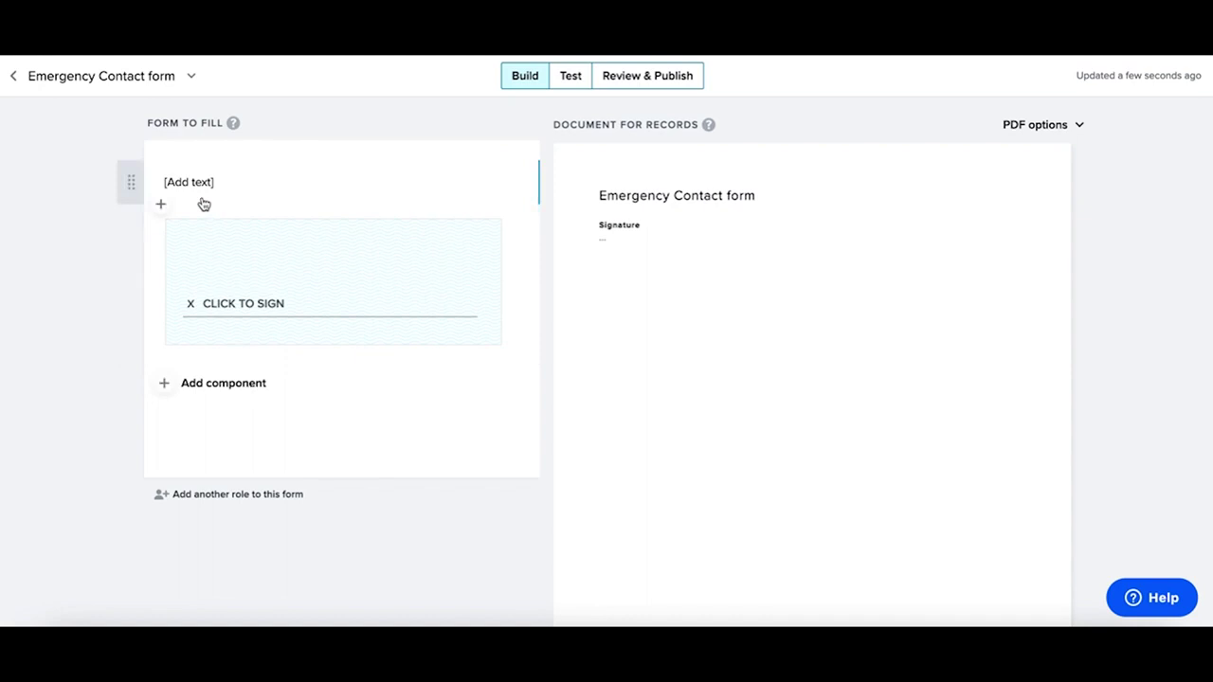
Step: Insert a required Name of Employee text input above the signature component
{"action": "left_click", "coordinate": [162, 206]}
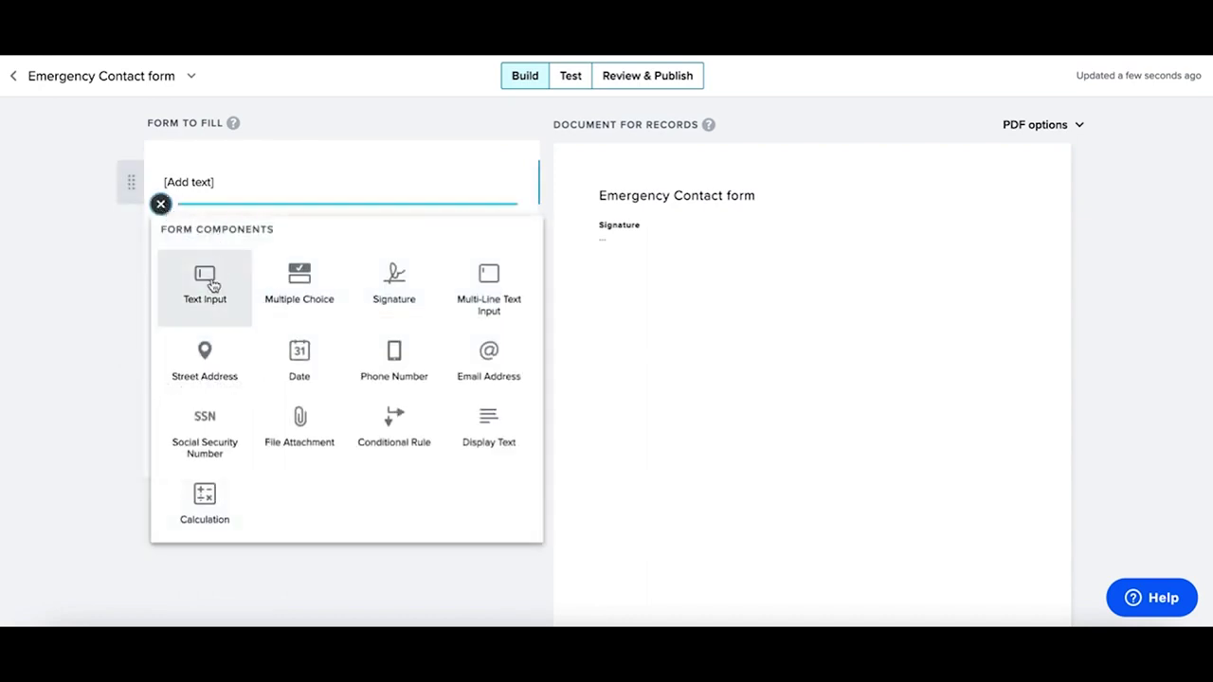
{"action": "left_click", "coordinate": [213, 285]}
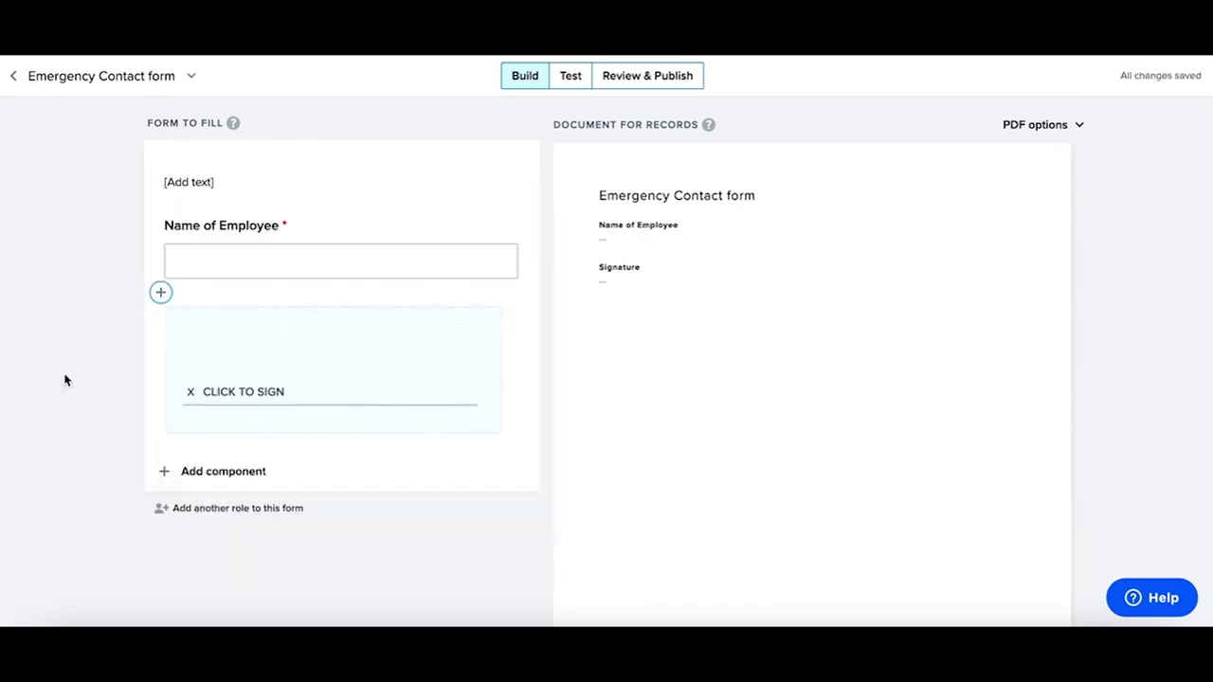
{"action": "left_click", "coordinate": [160, 292]}
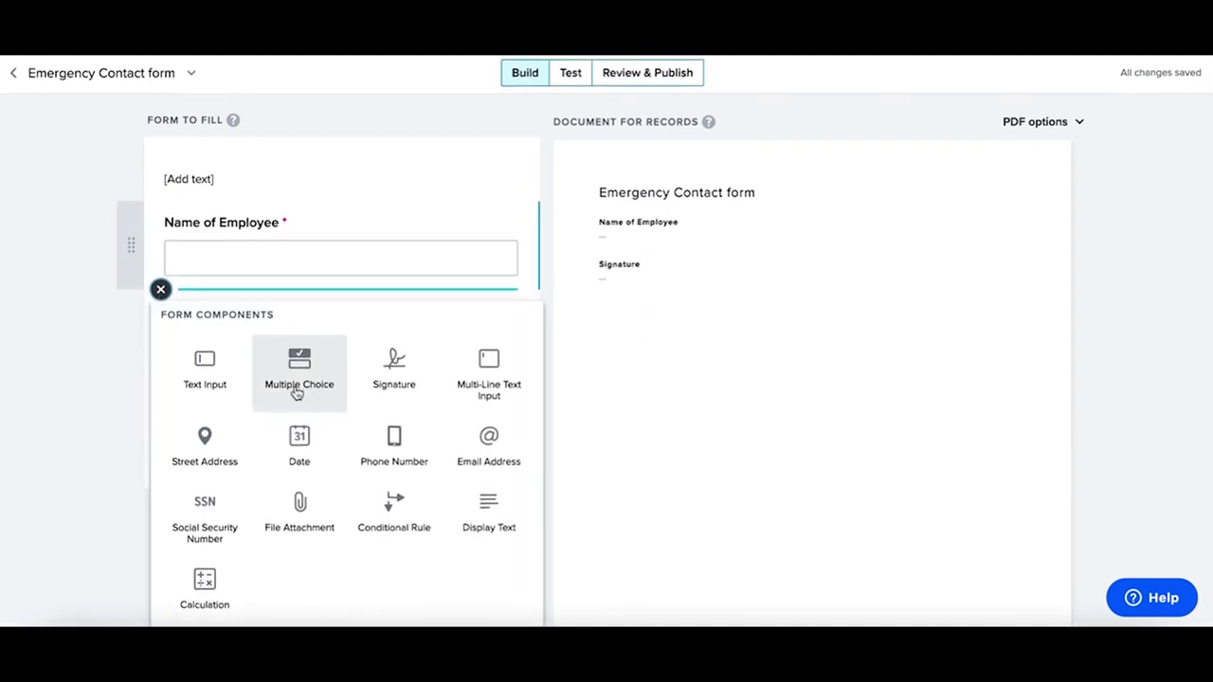